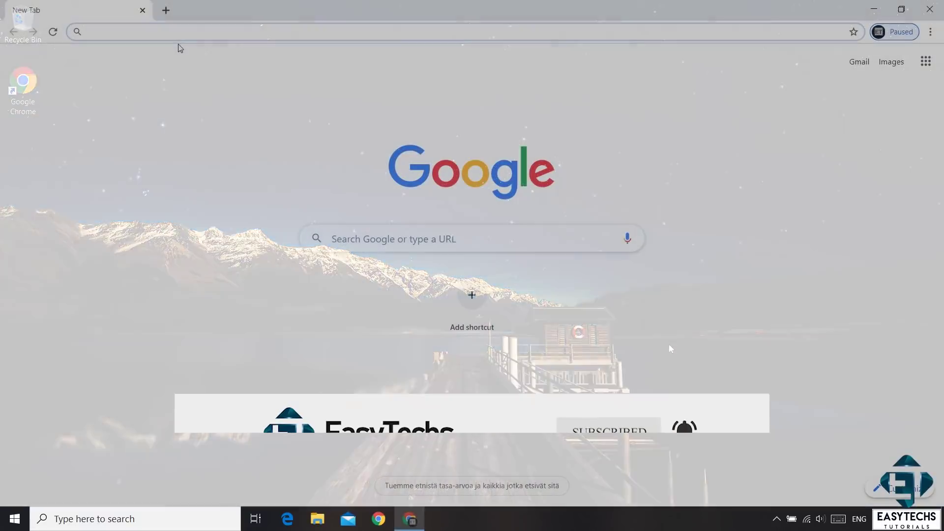
# - Load primetechmart.com in the Chrome address bar
pyautogui.write('primete')
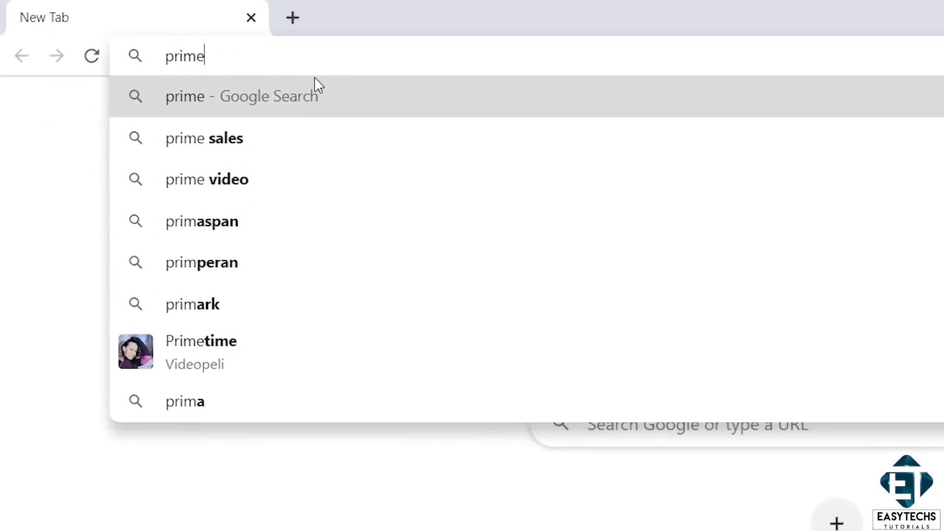
pyautogui.write('chmart.co')
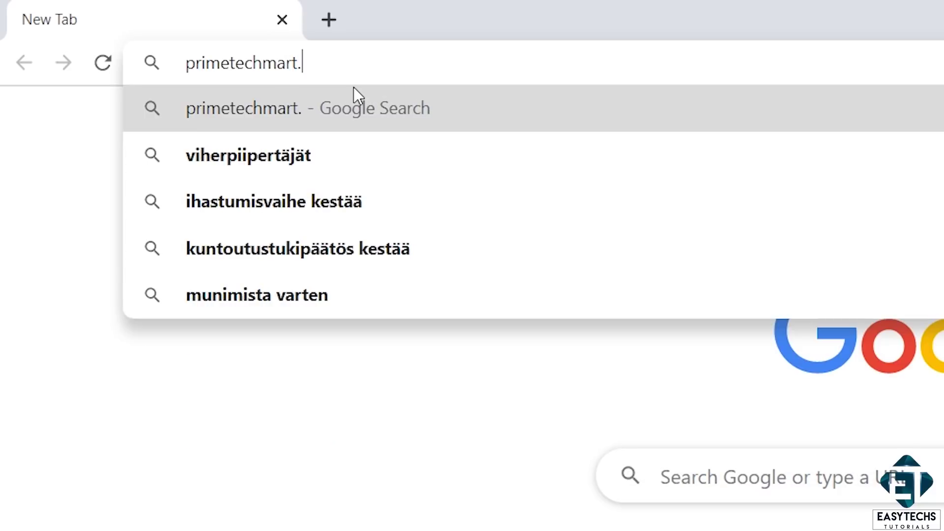
pyautogui.write('m')
pyautogui.press('Return')
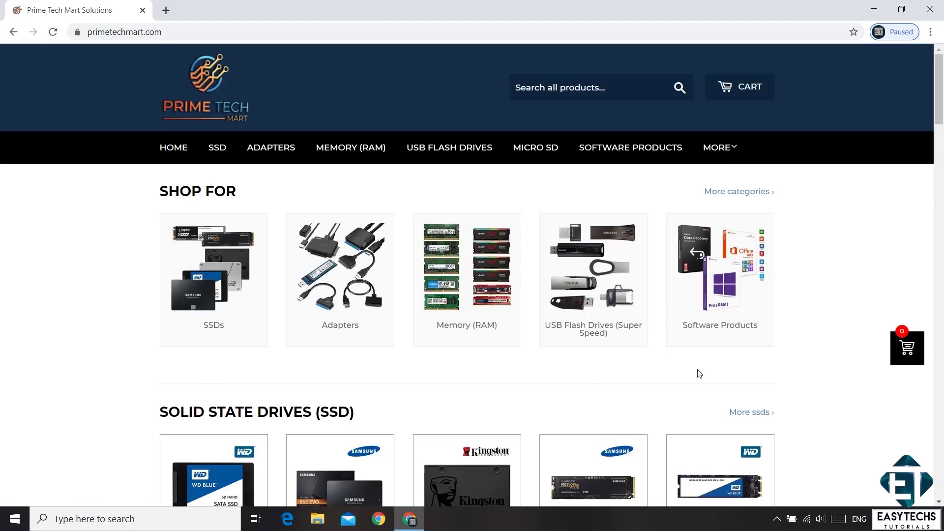
# - Go through Software Products to the Windows 10 Professional product page priced $24.46
pyautogui.click(725, 295)
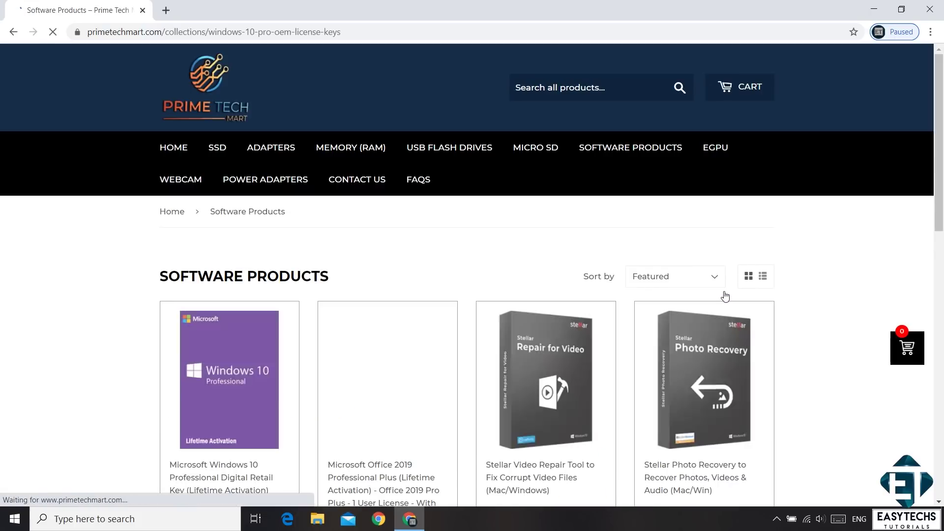
pyautogui.scroll(-1, 162, 257)
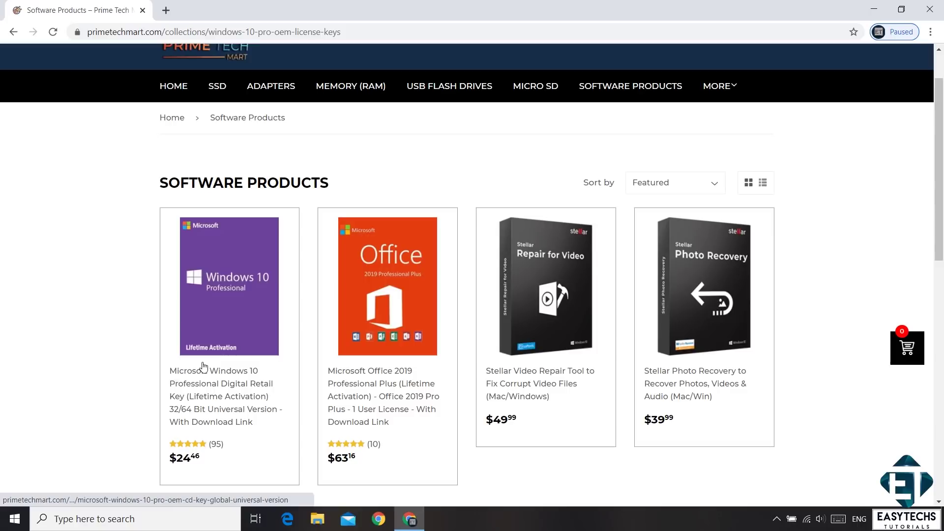
pyautogui.click(234, 293)
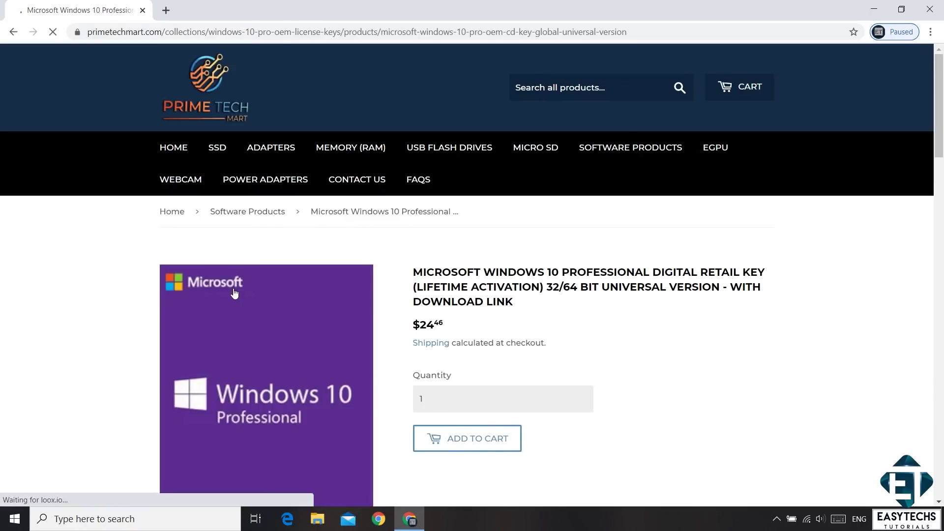
pyautogui.scroll(-10, 684, 298)
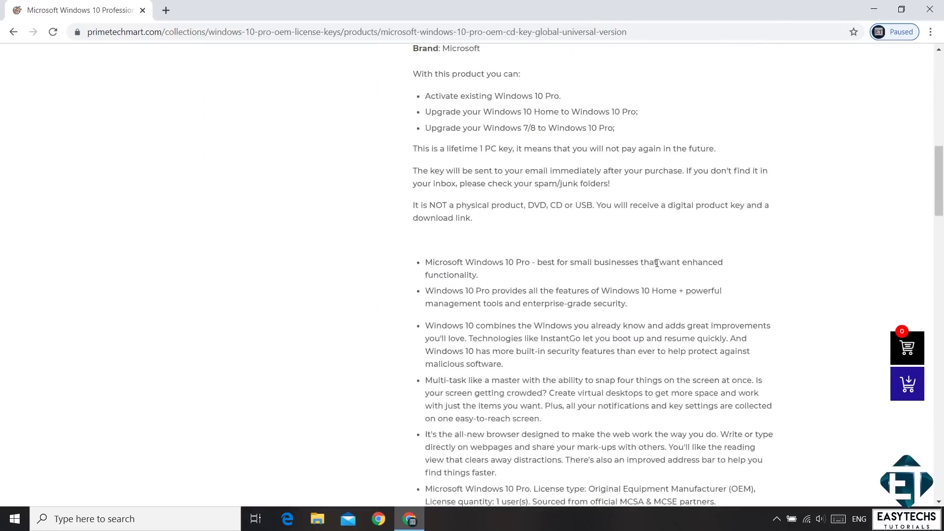
pyautogui.scroll(10, 576, 281)
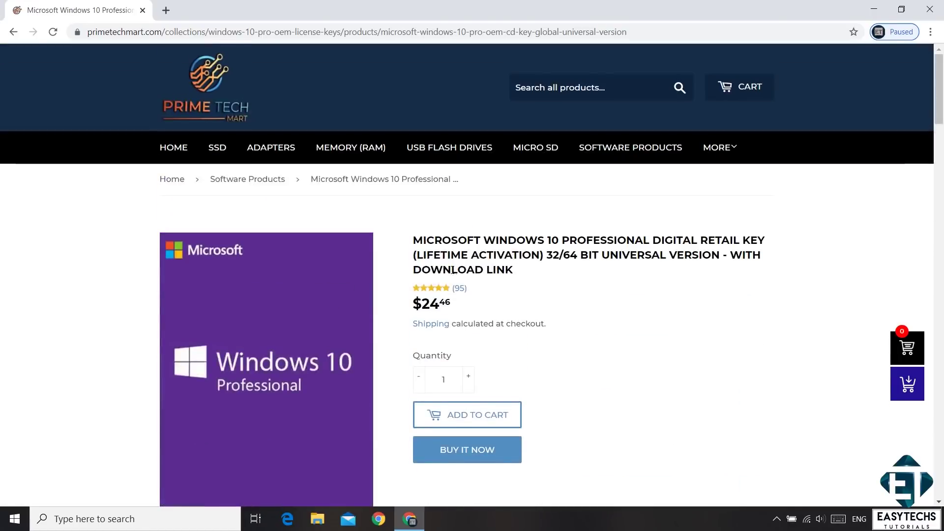
# - Review the lifetime activation and Home-to-Pro upgrade lines, leaving quantity at 1
pyautogui.moveTo(418, 257); pyautogui.dragTo(539, 257)
pyautogui.scroll(-10, 598, 311)
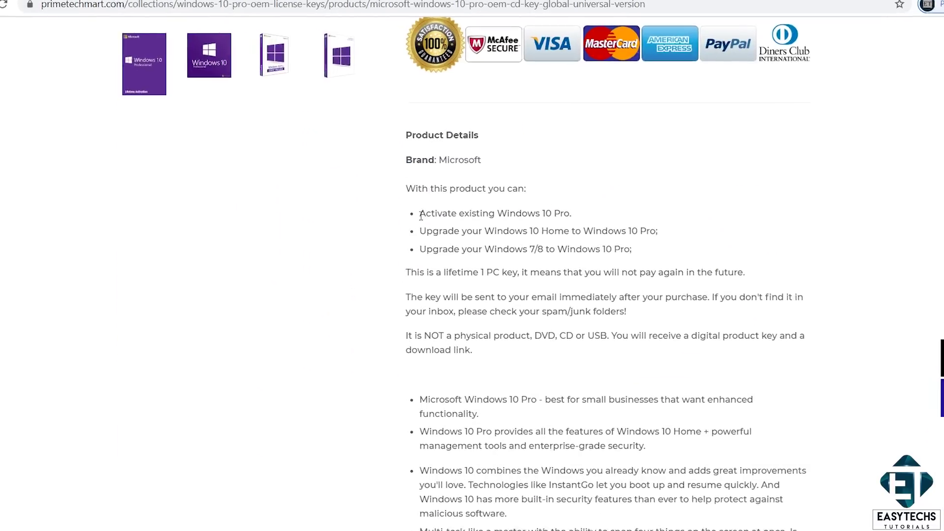
pyautogui.moveTo(421, 215); pyautogui.dragTo(569, 215)
pyautogui.moveTo(379, 204); pyautogui.dragTo(810, 206)
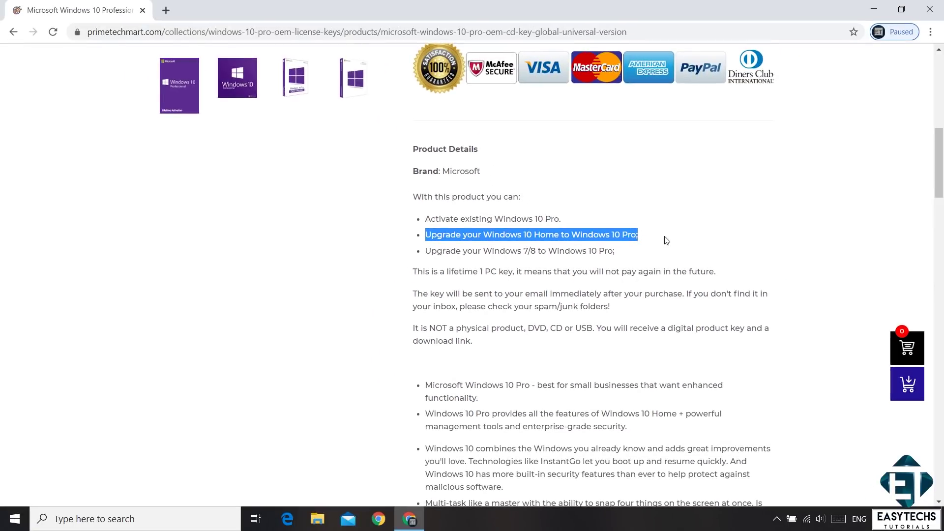
pyautogui.click(665, 241)
pyautogui.scroll(8, 665, 246)
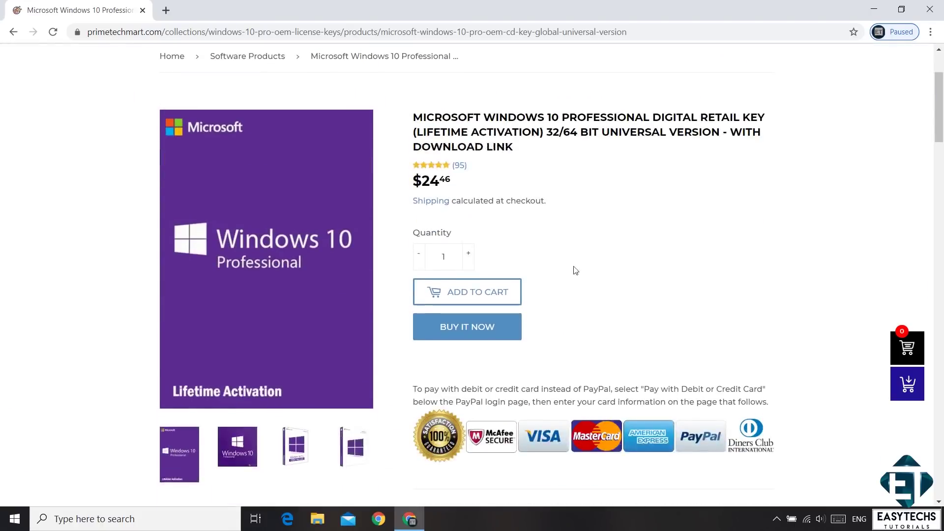
pyautogui.click(469, 254)
pyautogui.click(418, 257)
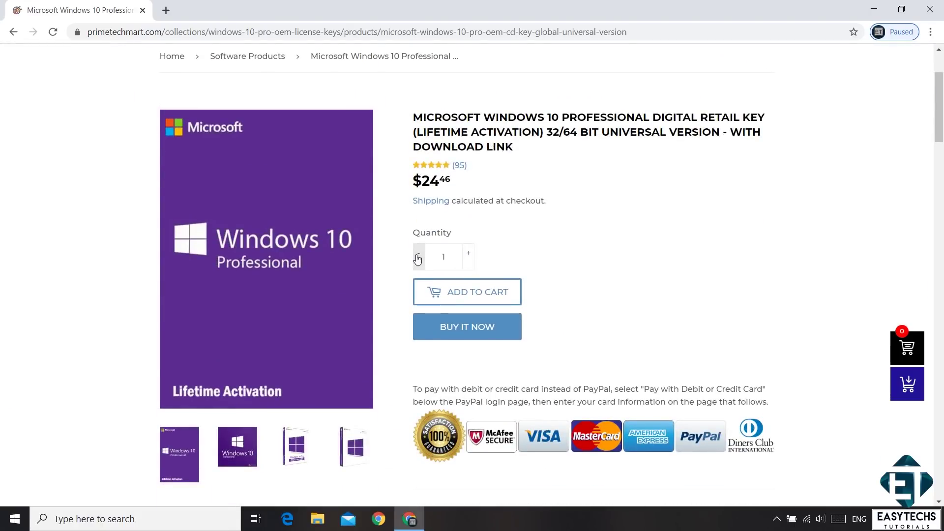
# - Buy the Windows 10 Pro key now and start entering the contact e-mail at checkout
pyautogui.click(461, 330)
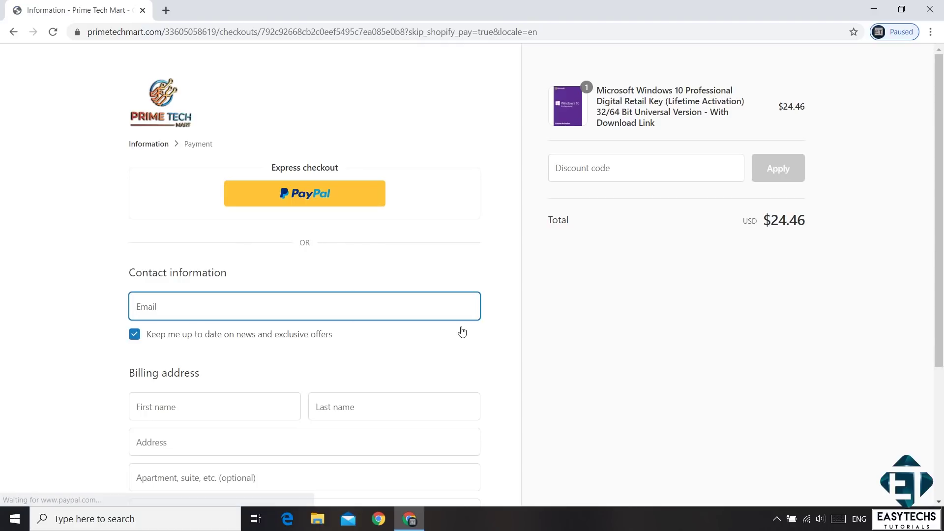
pyautogui.click(98, 143)
pyautogui.scroll(-4, 98, 144)
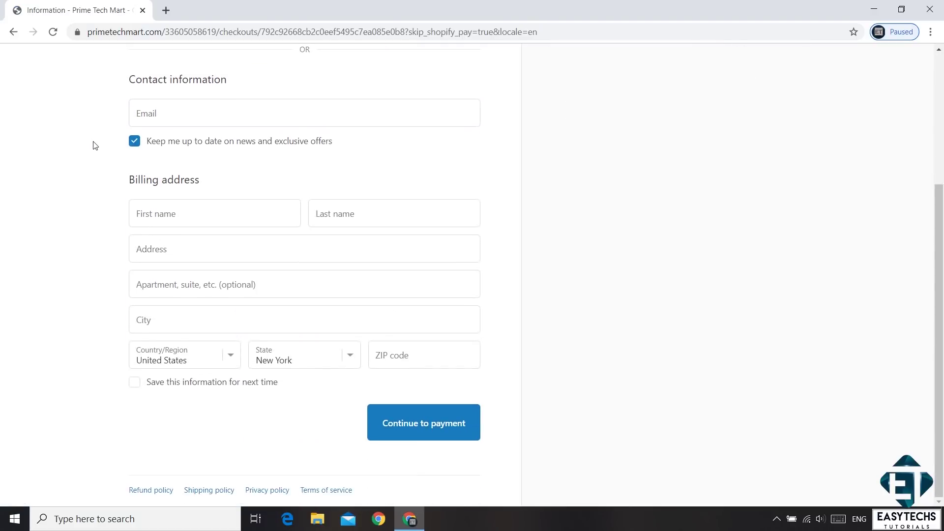
pyautogui.scroll(1, 257, 372)
pyautogui.scroll(1, 44, 250)
pyautogui.click(159, 234)
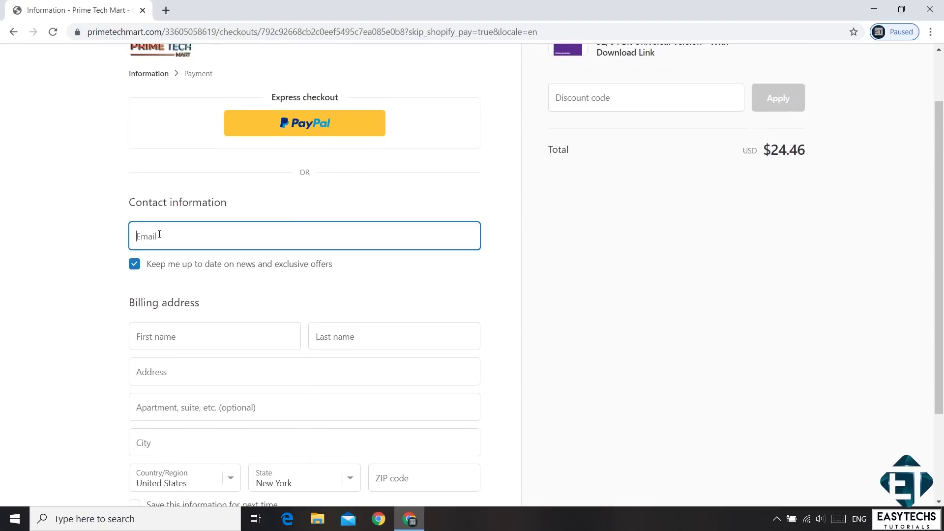
pyautogui.write('easytec')
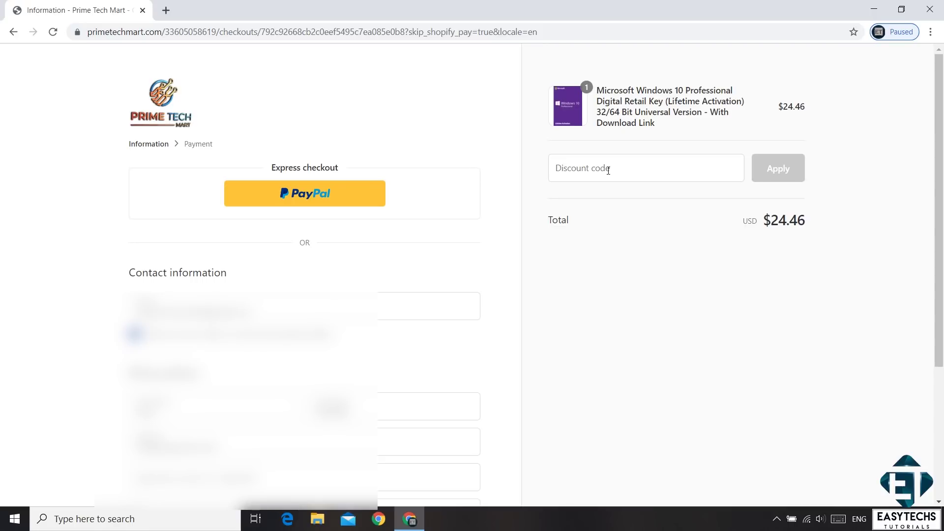
# - Apply discount code ET20 to cut the total to $19.57, then continue to payment
pyautogui.click(608, 170)
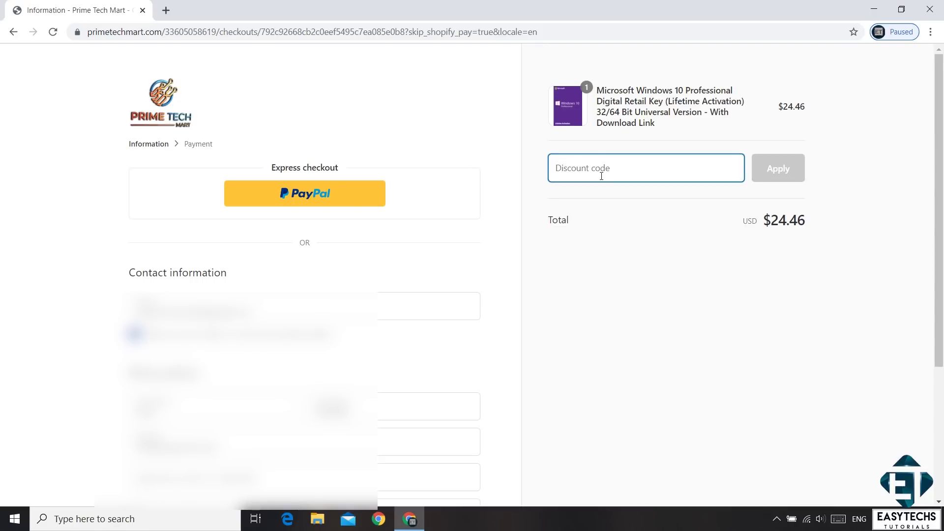
pyautogui.write('E')
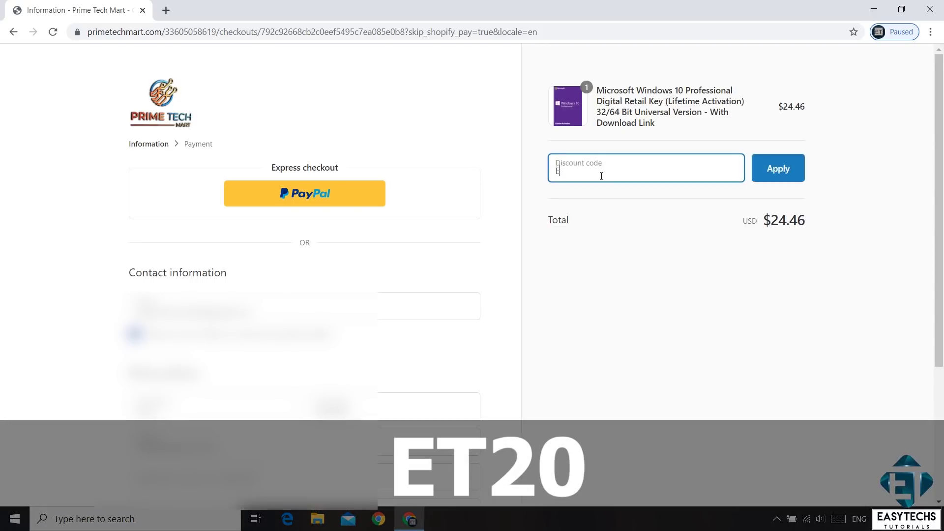
pyautogui.write('T20')
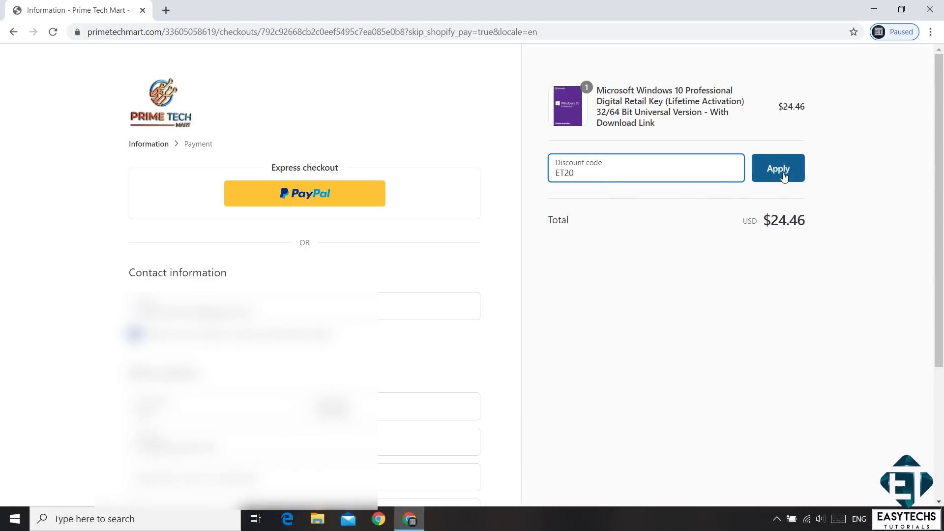
pyautogui.click(784, 176)
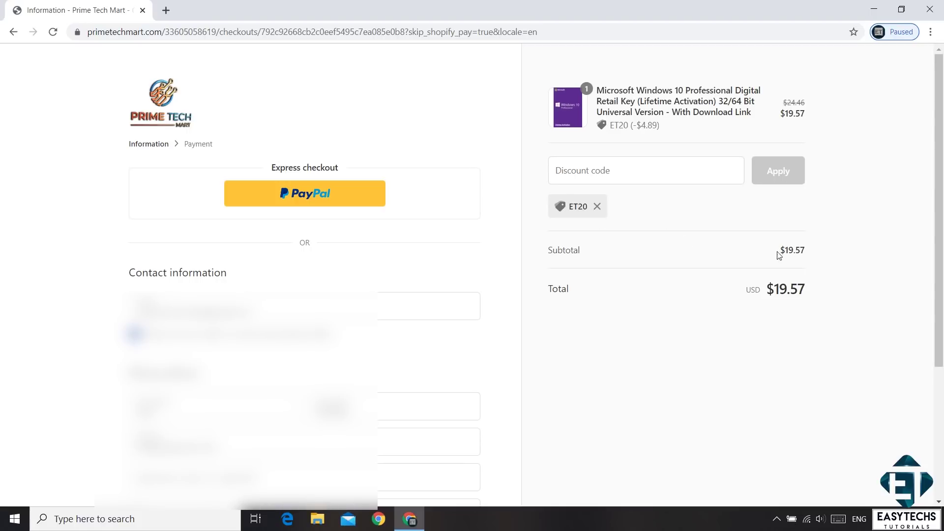
pyautogui.scroll(-4, 789, 252)
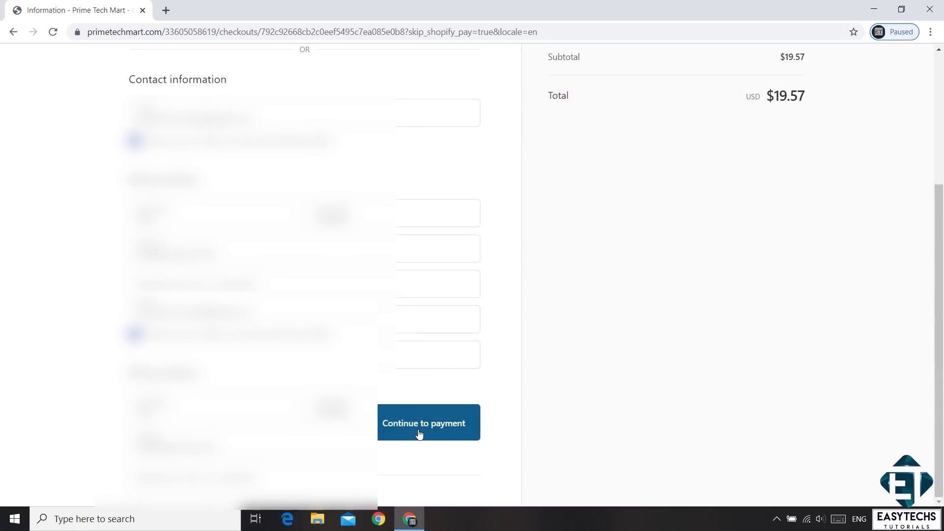
pyautogui.click(419, 433)
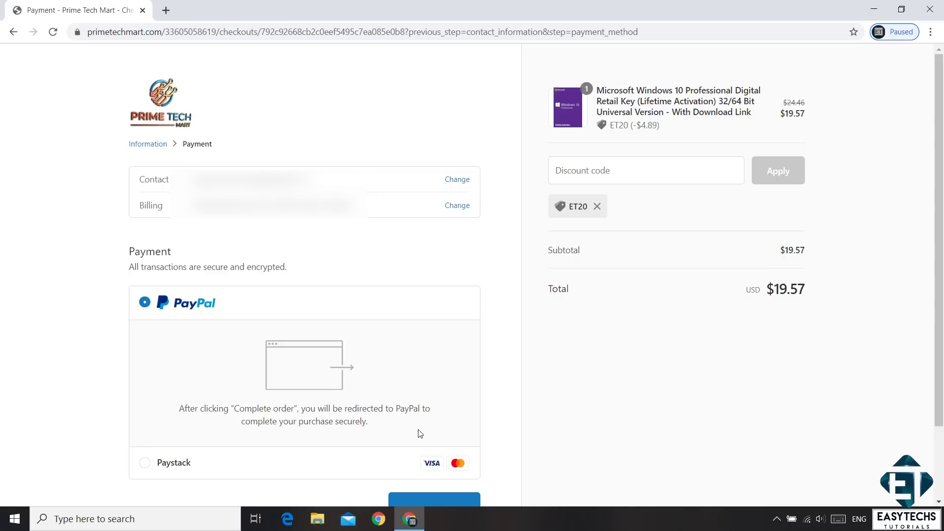
# - Select DPO as the payment method and complete the order
pyautogui.scroll(-1, 419, 432)
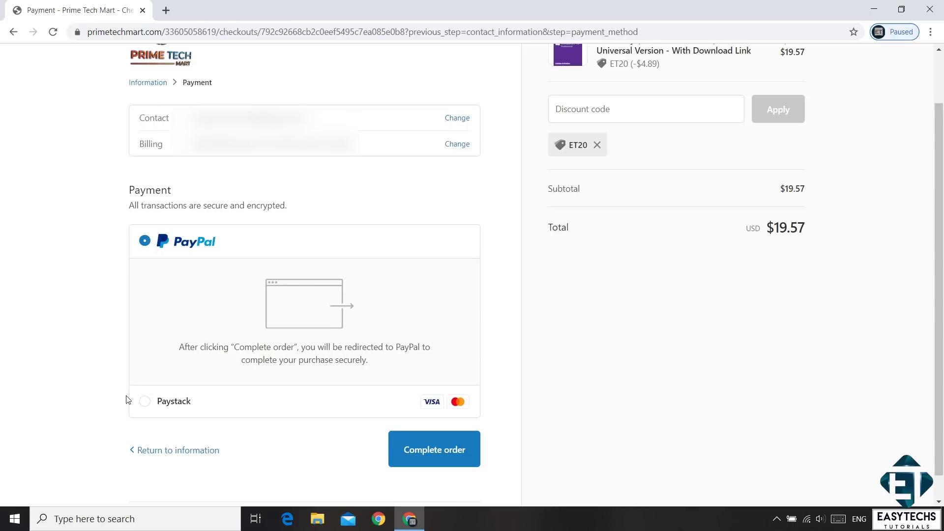
pyautogui.click(146, 407)
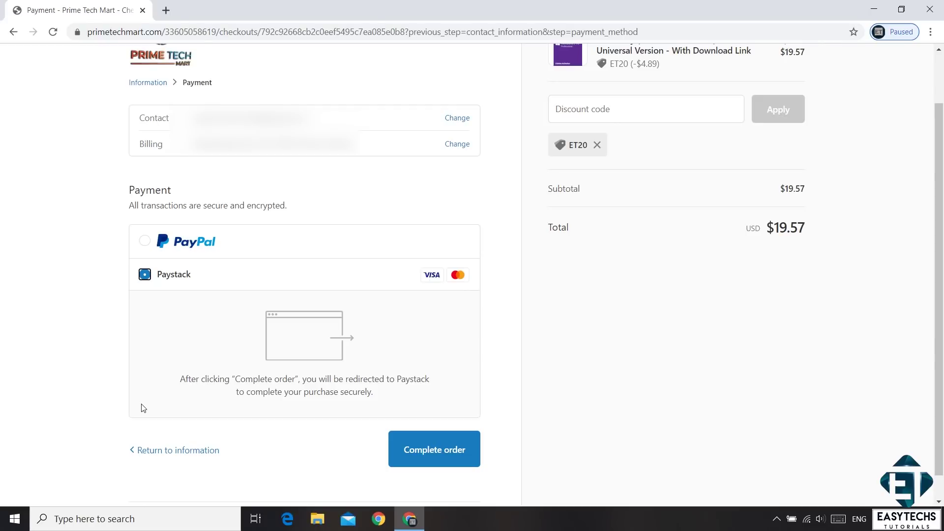
pyautogui.scroll(-1, 156, 392)
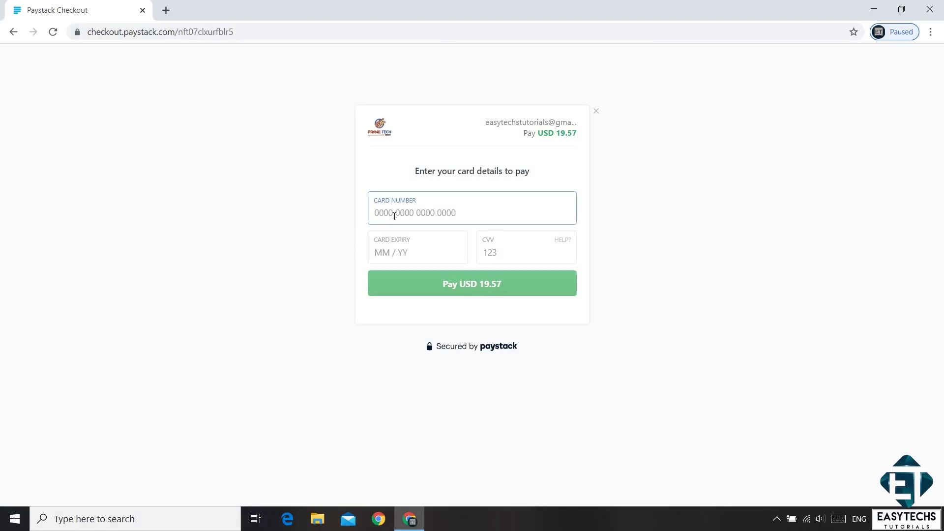
pyautogui.write('42')
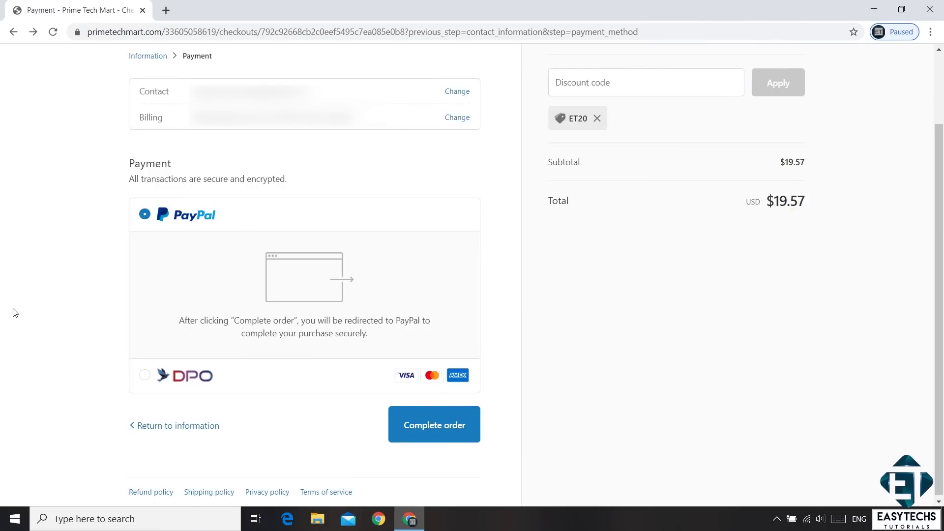
pyautogui.click(146, 378)
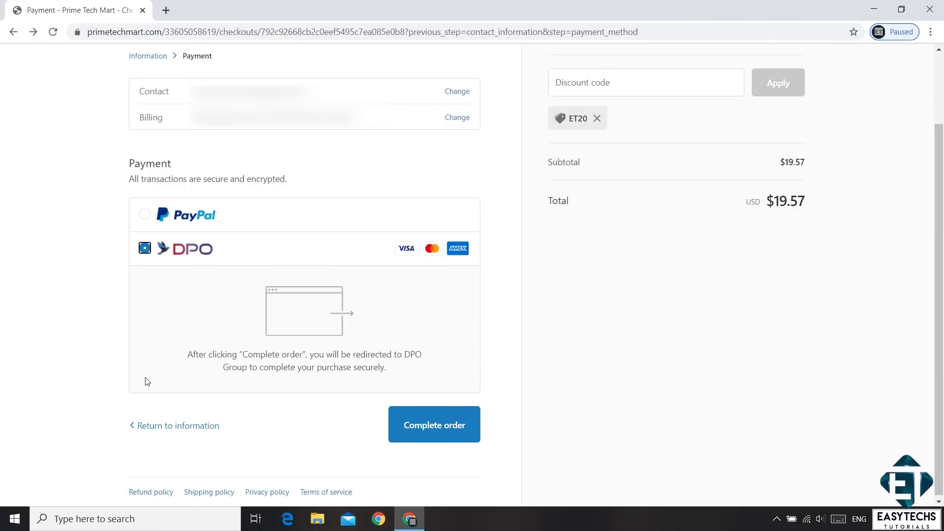
pyautogui.click(433, 427)
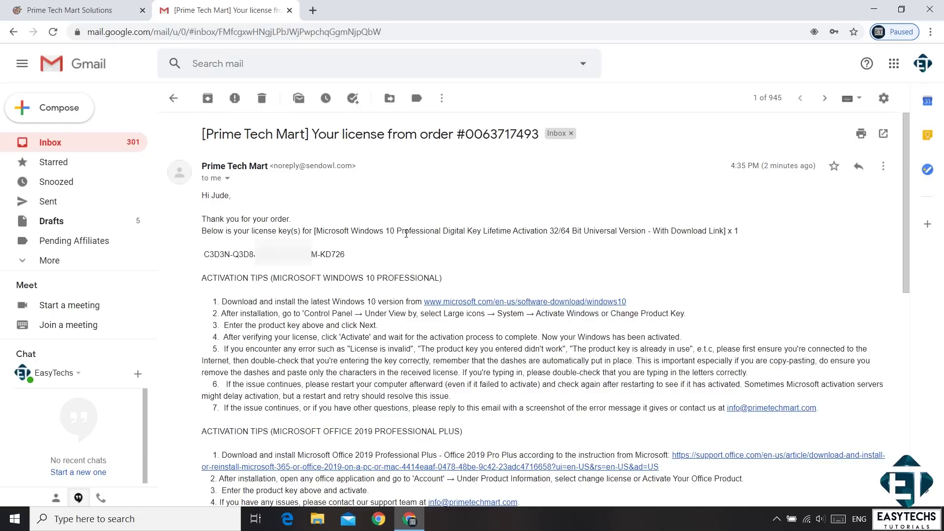
# - Show more Gmail labels and highlight the Windows 10 license key in the order email
pyautogui.click(38, 265)
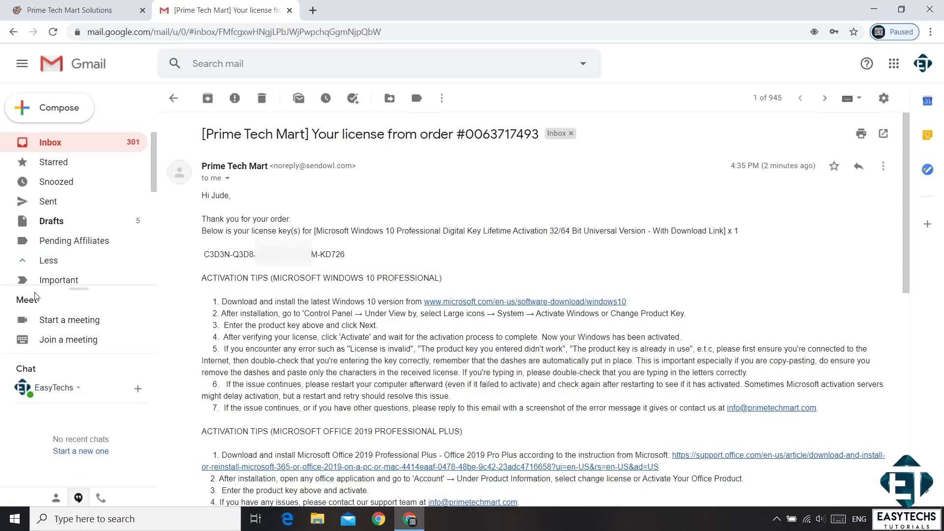
pyautogui.scroll(-3, 73, 258)
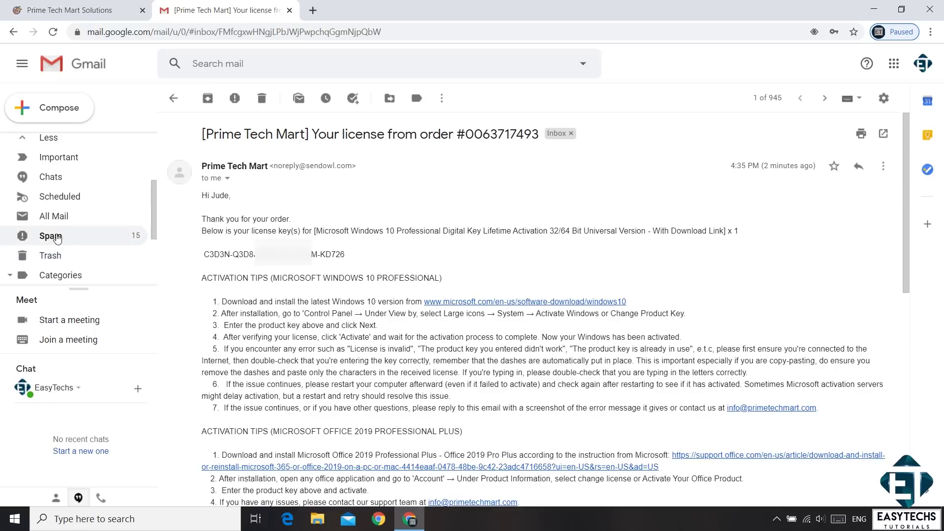
pyautogui.scroll(3, 73, 241)
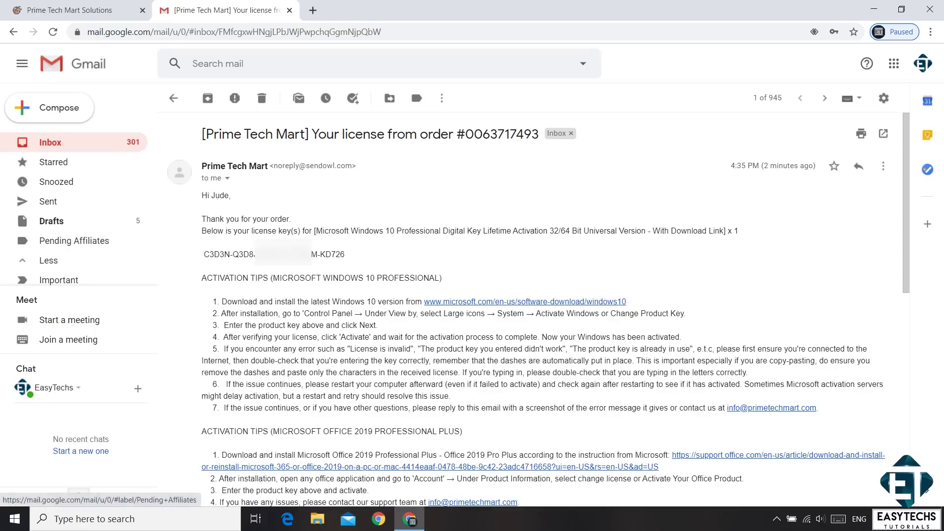
pyautogui.moveTo(219, 254); pyautogui.dragTo(348, 258)
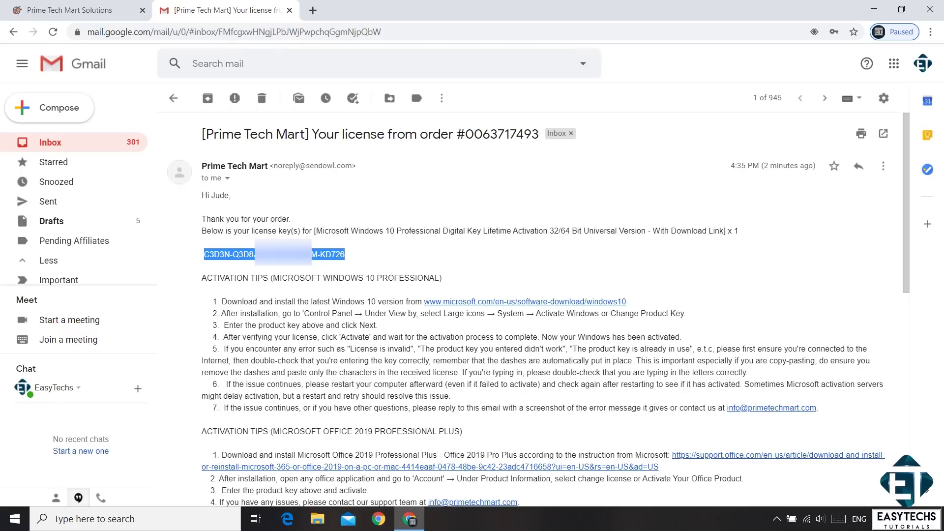
pyautogui.click(292, 287)
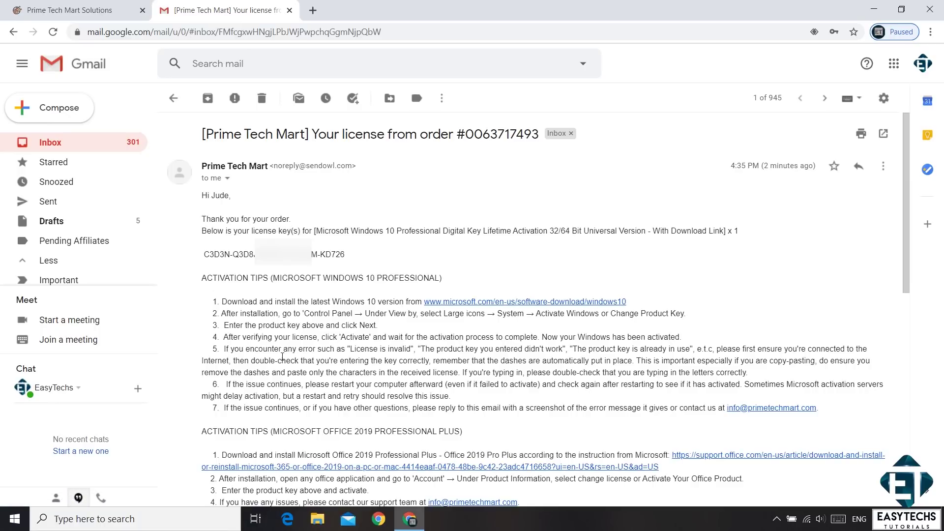
# - Browse the Prime Tech Mart Software Products grid, then return to the Gmail license email
pyautogui.click(101, 11)
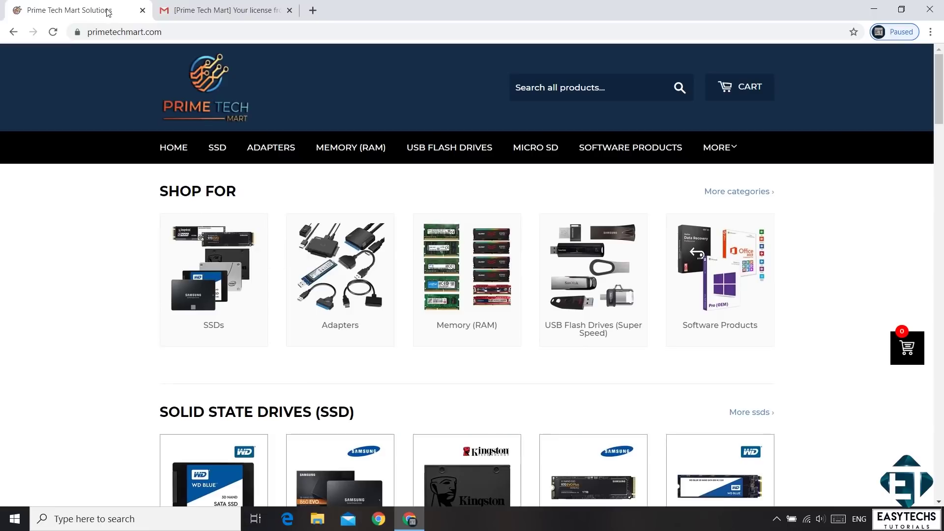
pyautogui.click(736, 253)
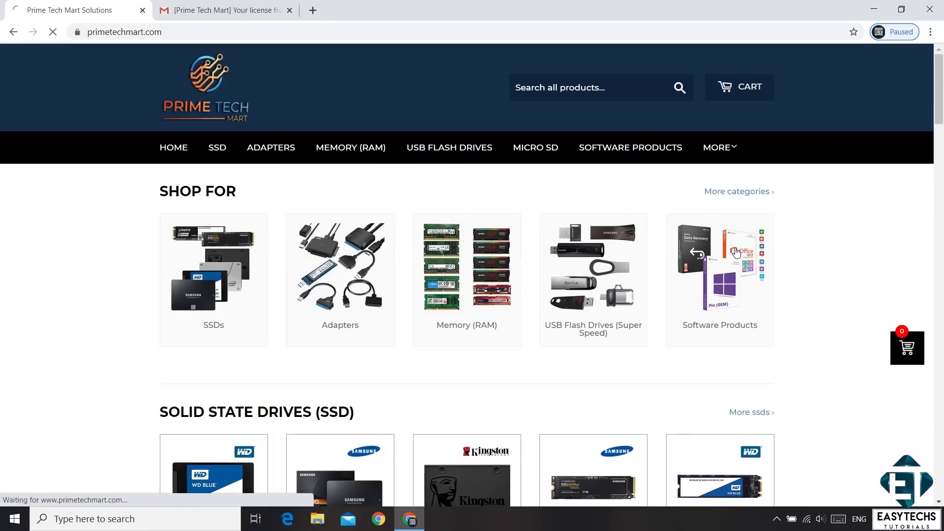
pyautogui.scroll(-1, 324, 227)
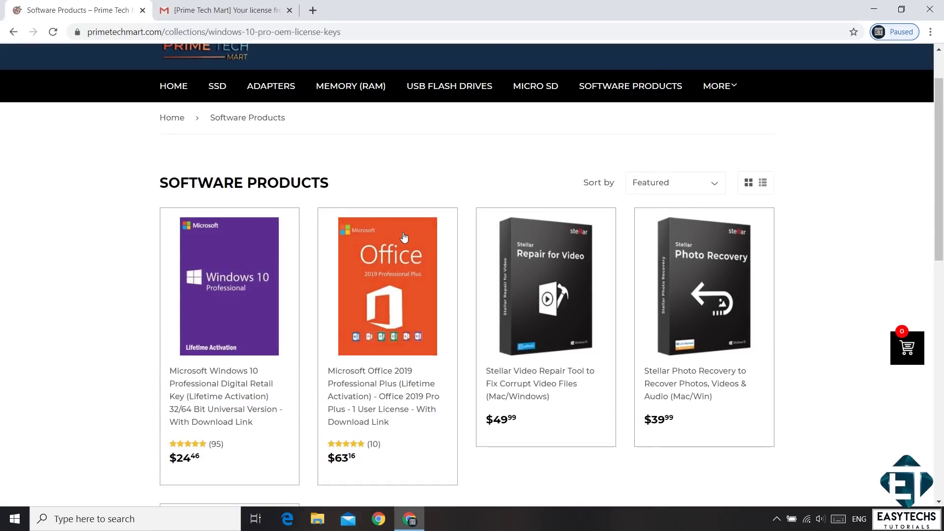
pyautogui.scroll(-1, 520, 369)
pyautogui.scroll(-1, 712, 297)
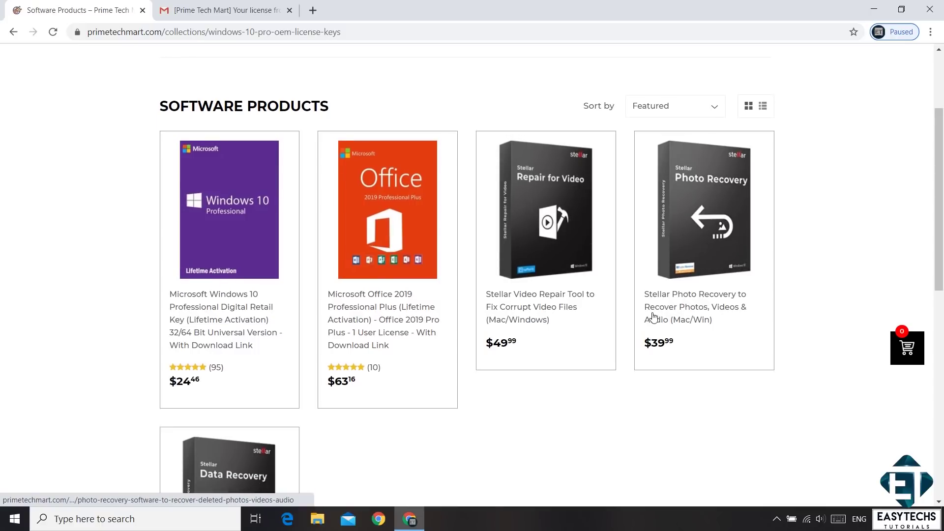
pyautogui.scroll(2, 334, 383)
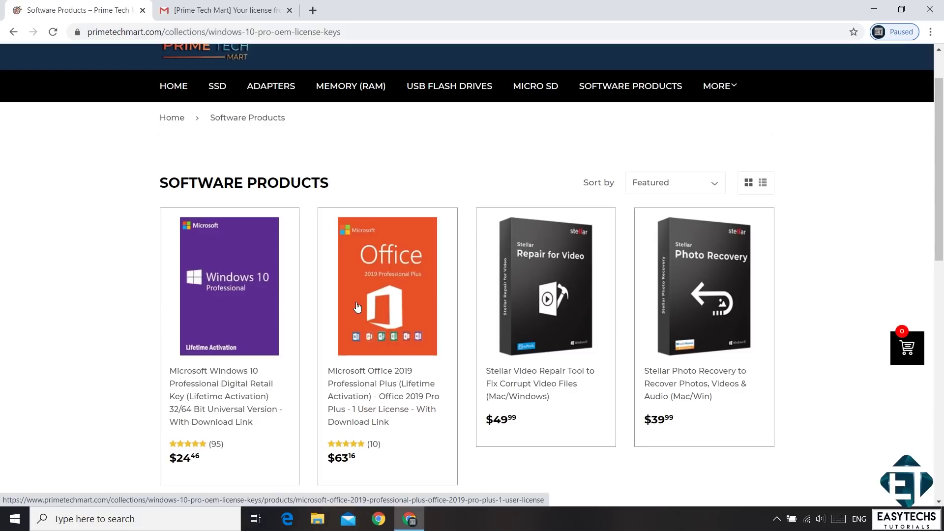
pyautogui.click(220, 10)
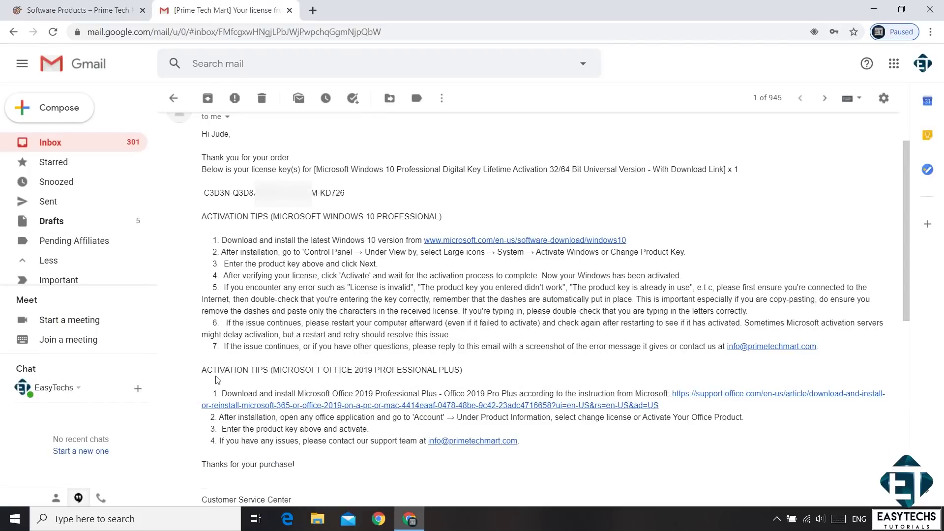
pyautogui.moveTo(206, 370); pyautogui.dragTo(532, 436)
pyautogui.moveTo(350, 336); pyautogui.dragTo(346, 337)
pyautogui.moveTo(316, 169); pyautogui.dragTo(725, 171)
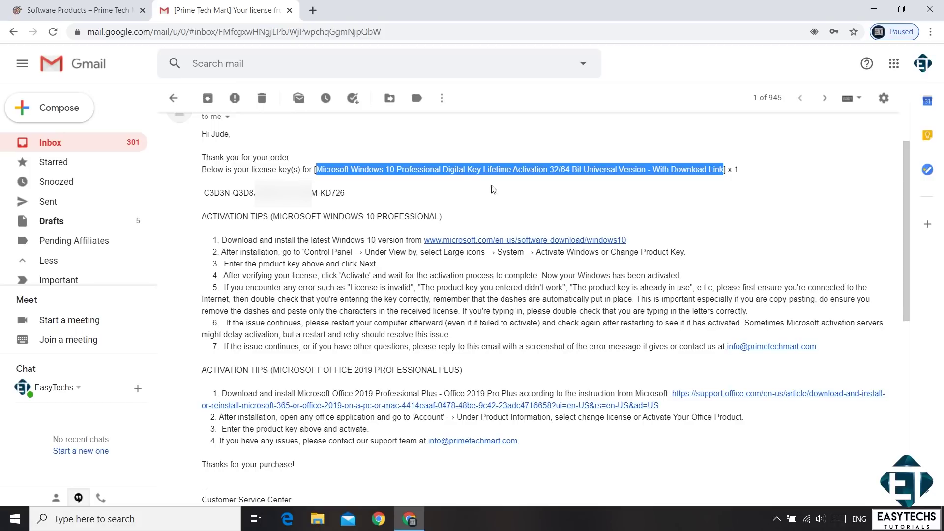
pyautogui.click(392, 203)
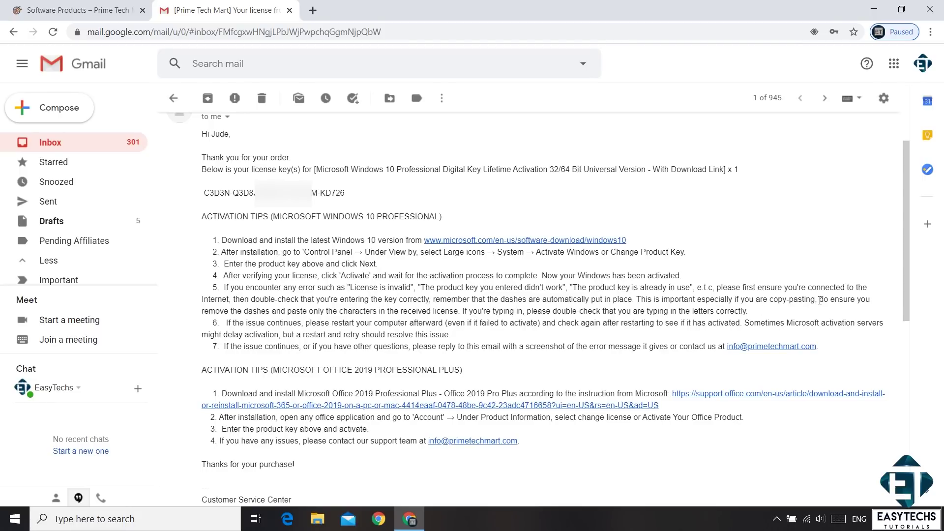
# - Highlight tip 5 about removing the dashes from the product key
pyautogui.moveTo(820, 300); pyautogui.dragTo(458, 311)
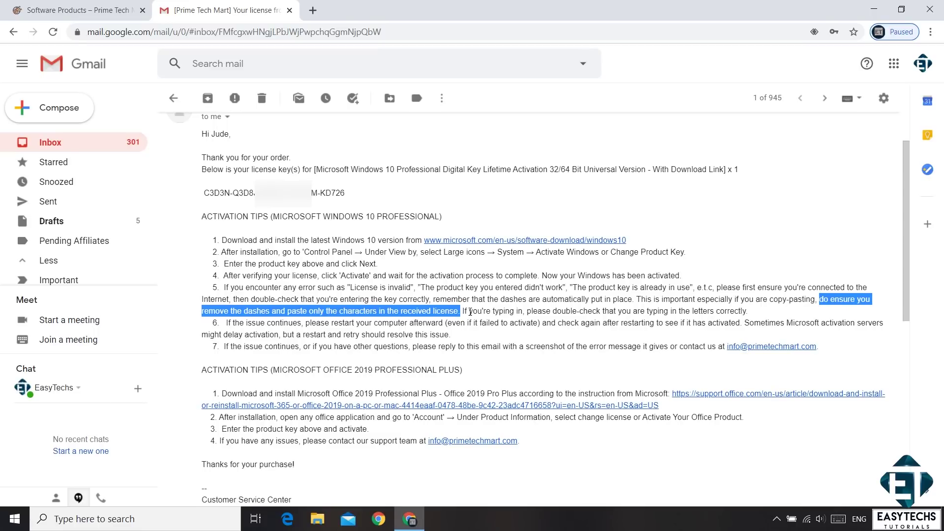
pyautogui.click(470, 312)
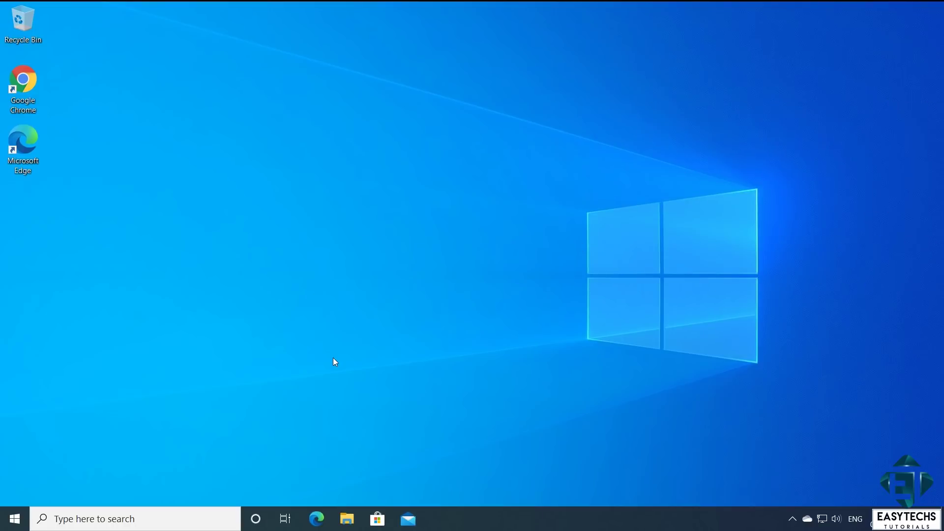
# - Open System properties for This PC from File Explorer's Computer ribbon
pyautogui.click(345, 524)
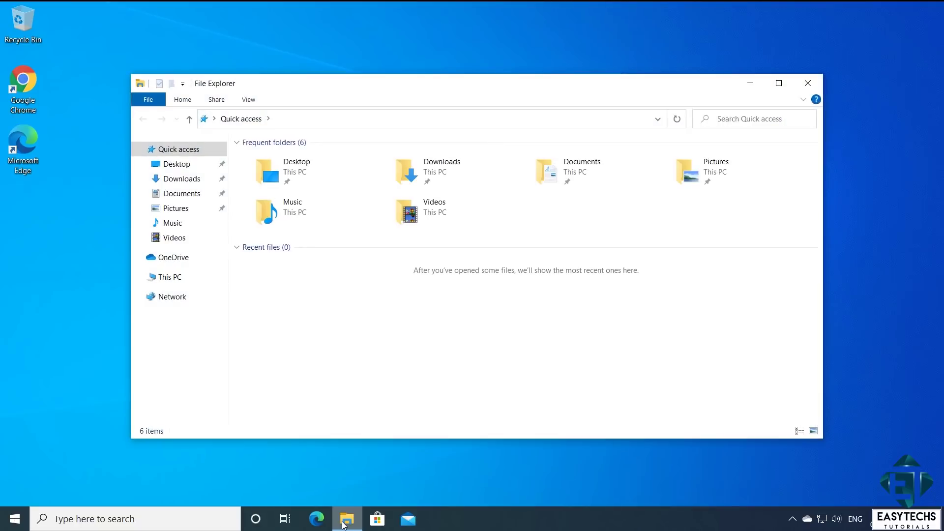
pyautogui.click(172, 279)
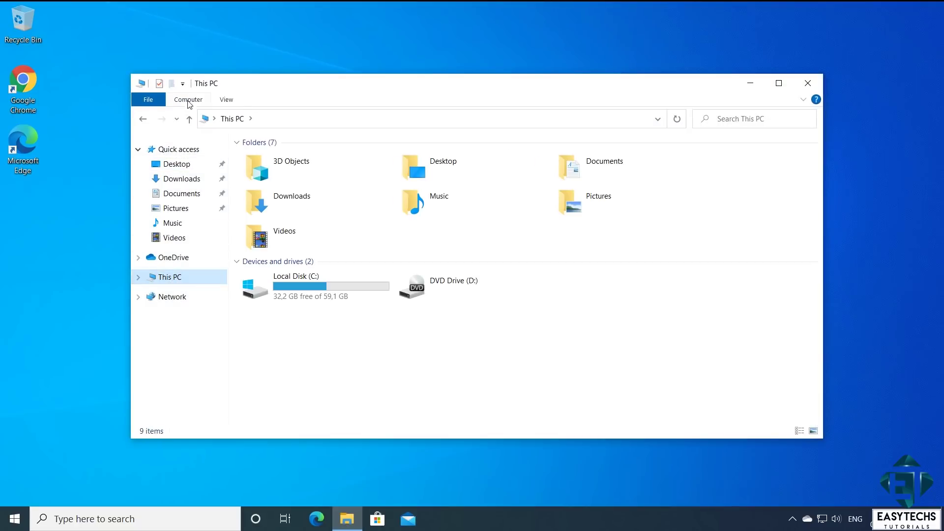
pyautogui.click(188, 100)
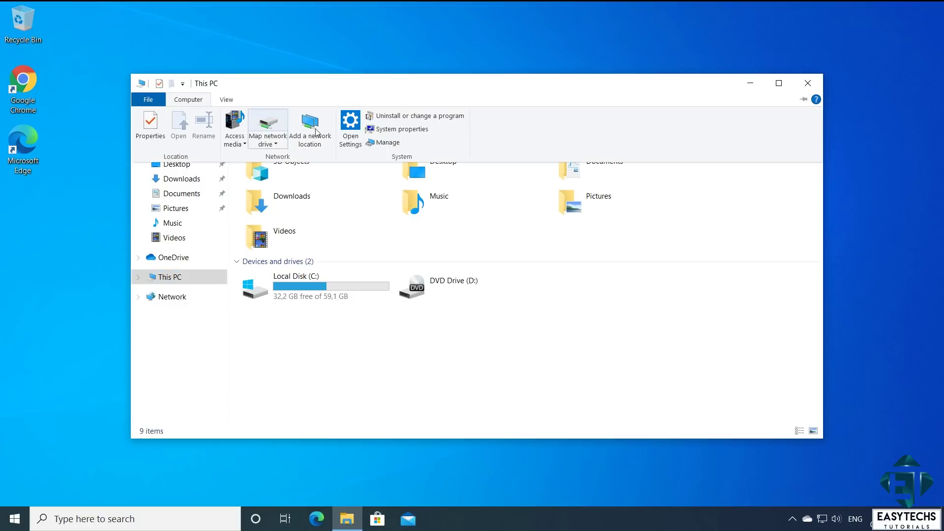
pyautogui.click(402, 130)
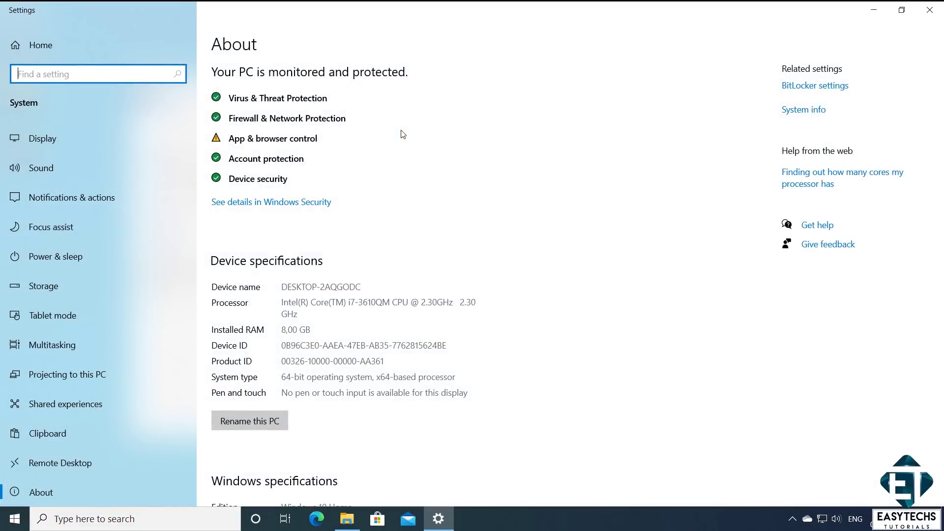
# - Choose 'Change product key or upgrade your edition of Windows' under Windows specifications
pyautogui.scroll(-3, 399, 134)
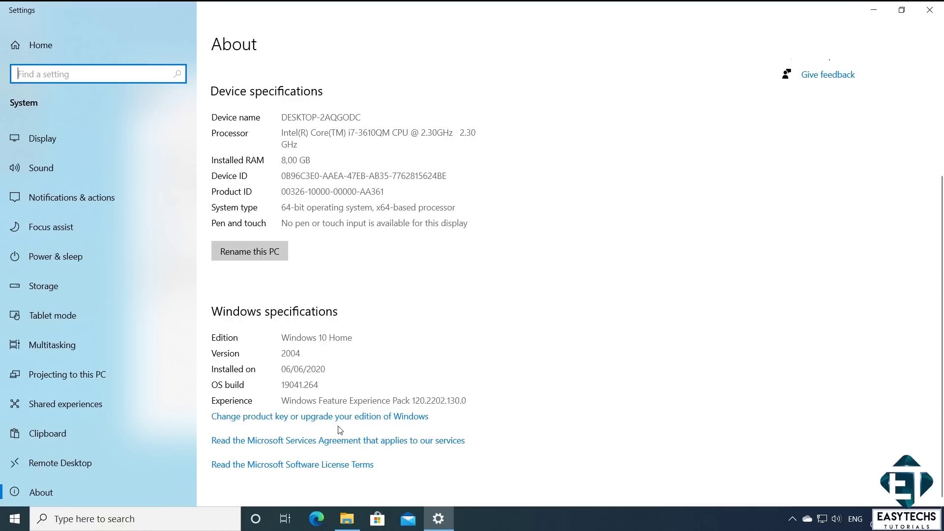
pyautogui.click(328, 421)
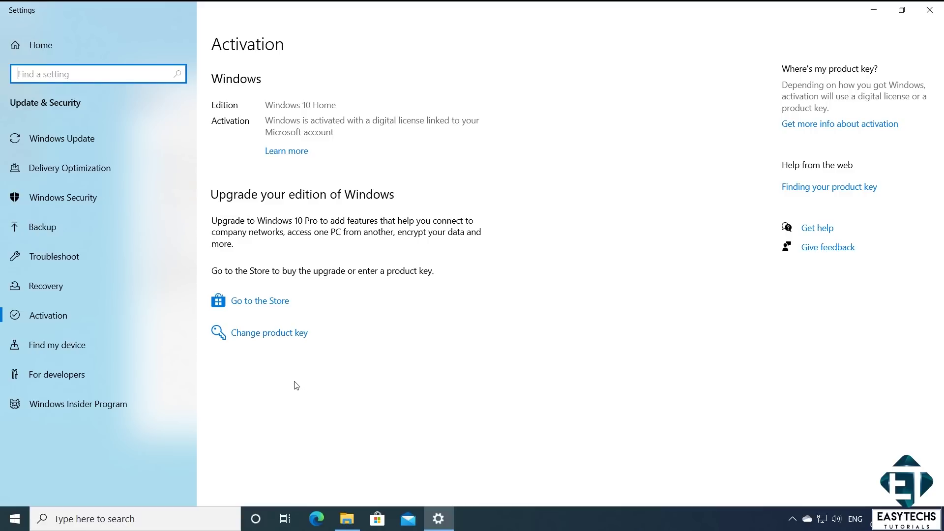
# - Enter the purchased Windows 10 Pro product key under Change product key and submit it
pyautogui.click(275, 336)
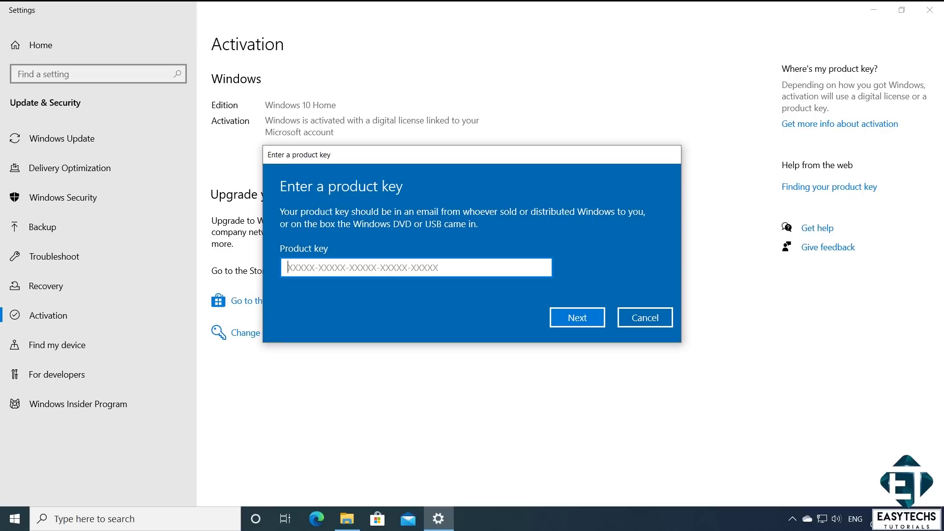
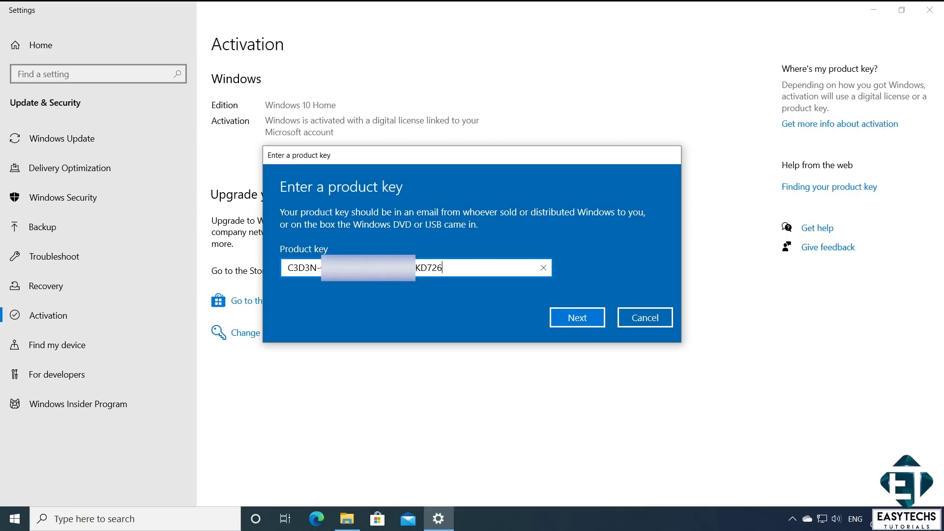
pyautogui.click(571, 318)
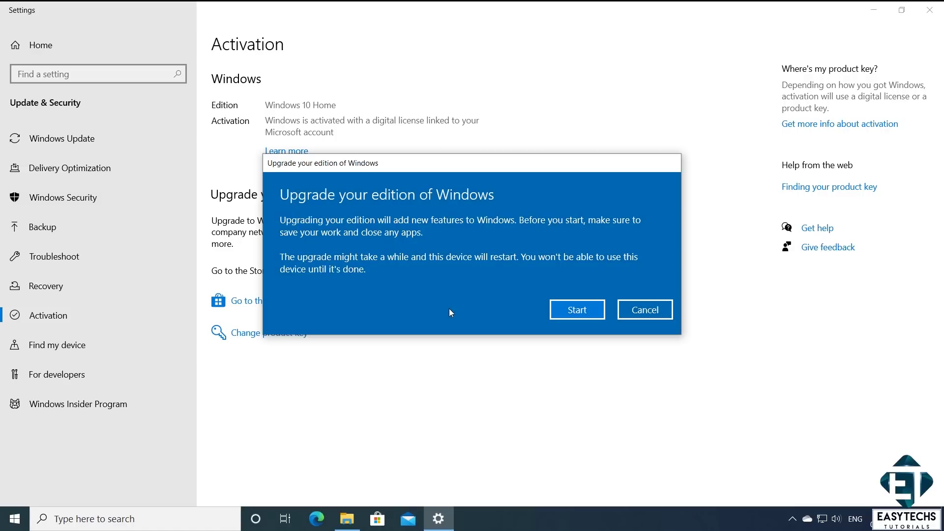
# - Start the Windows 10 Pro edition upgrade and let the PC restart
pyautogui.click(579, 311)
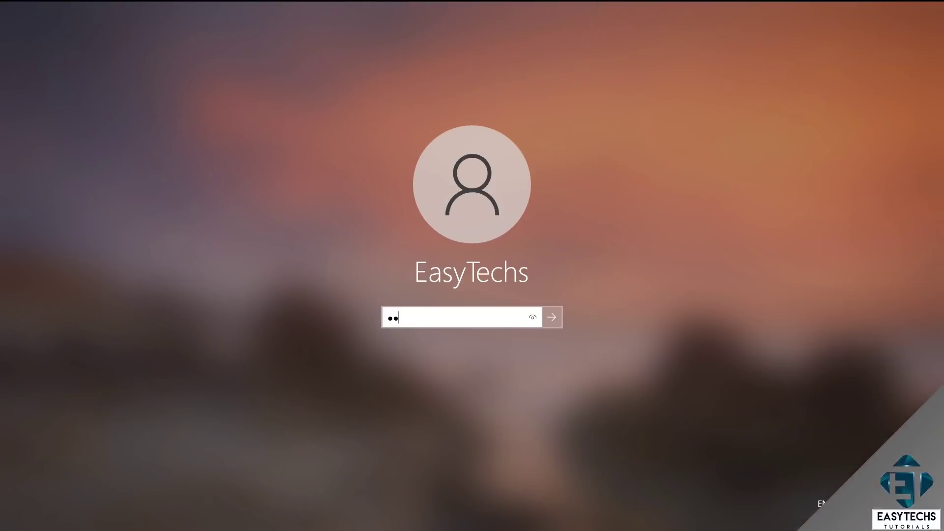
# - Sign back in to Windows with the account password
pyautogui.write('••')
pyautogui.press('Return')
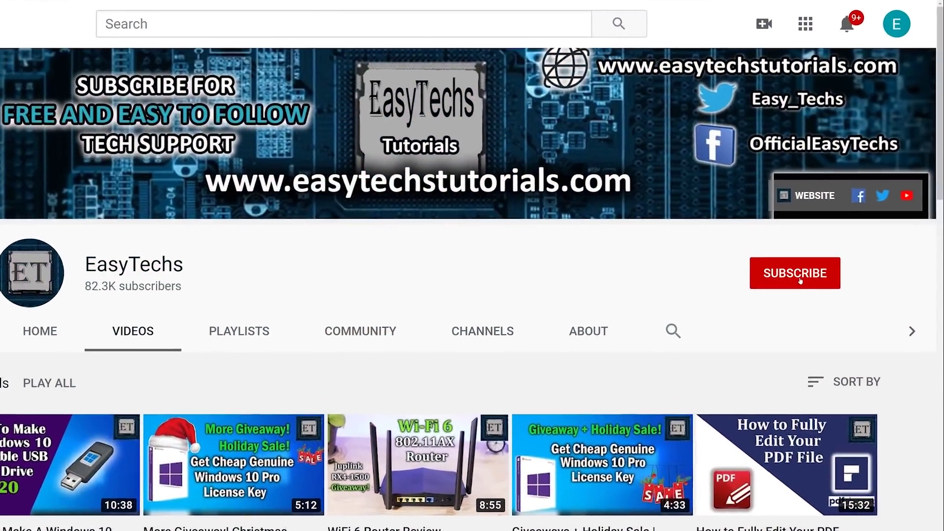
# - Subscribe to the EasyTechs channel with notifications set to All
pyautogui.click(820, 278)
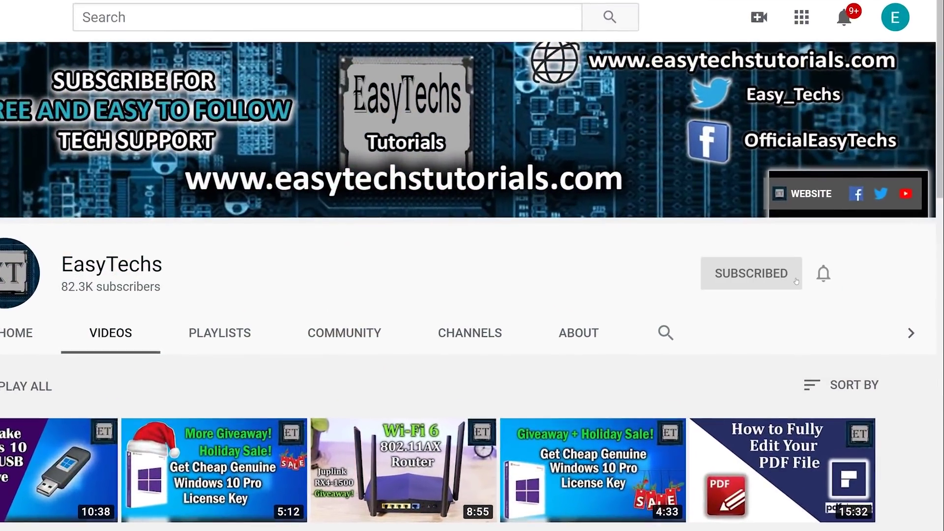
pyautogui.click(824, 274)
pyautogui.click(762, 317)
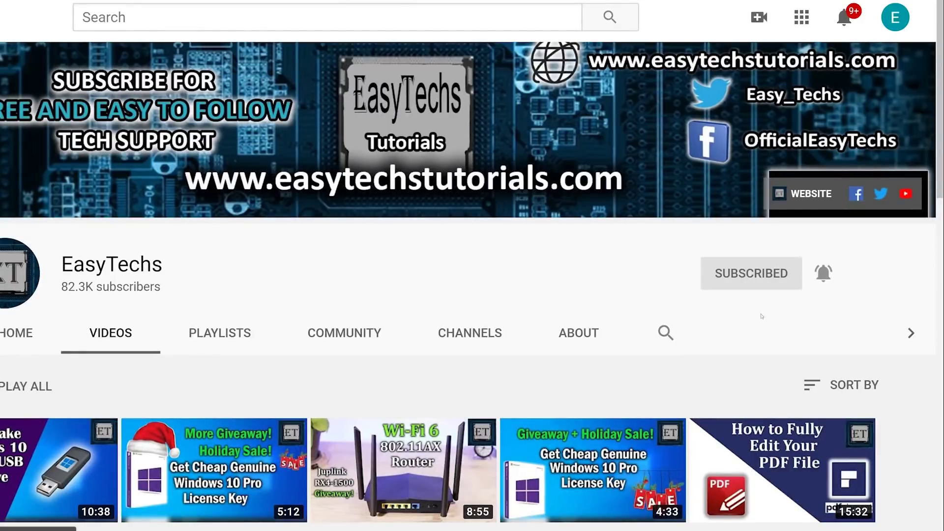